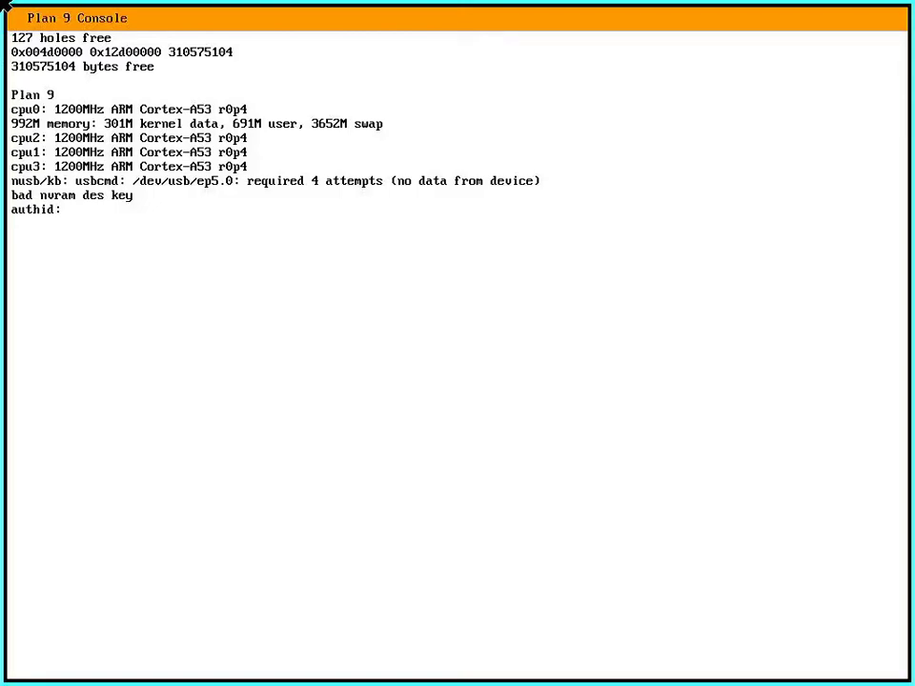
Step: Log in with authid demouser and authdom demodom, accepting the secstore key and password prompts
type("demouser")
key("Return")
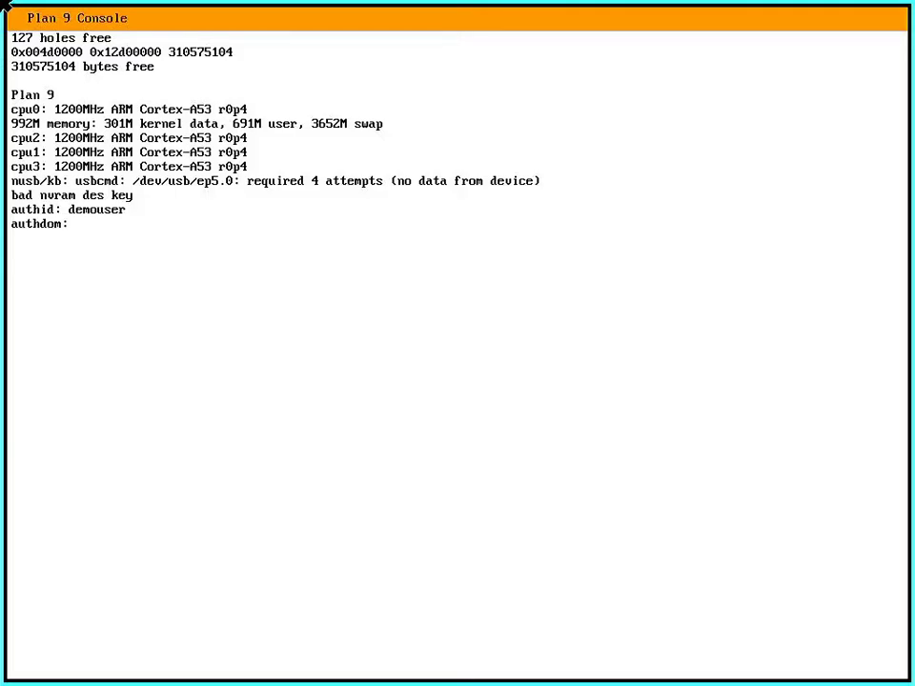
type("demodom")
key("Return")
key("Return")
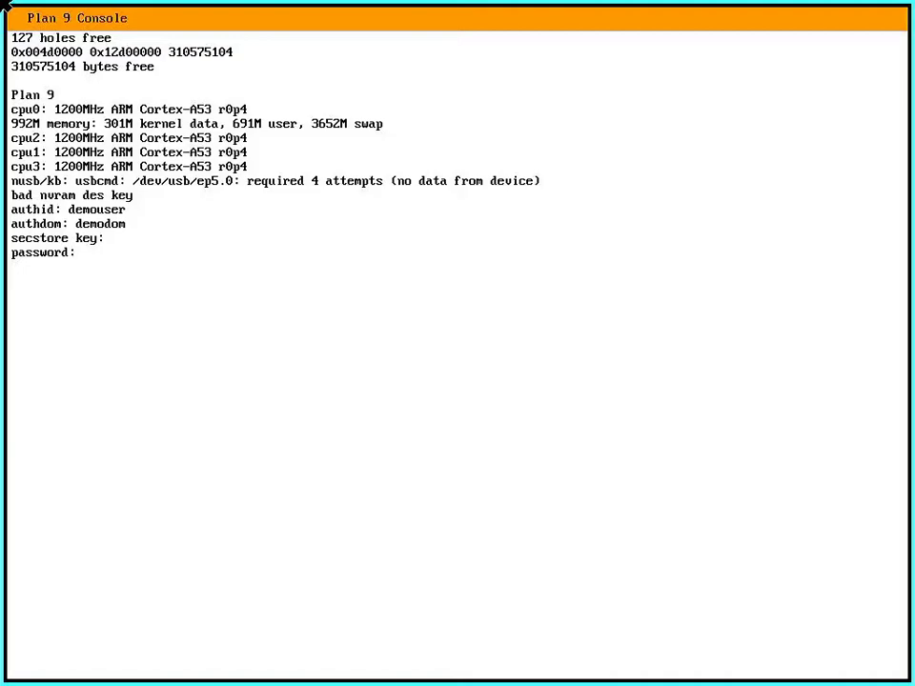
key("Return")
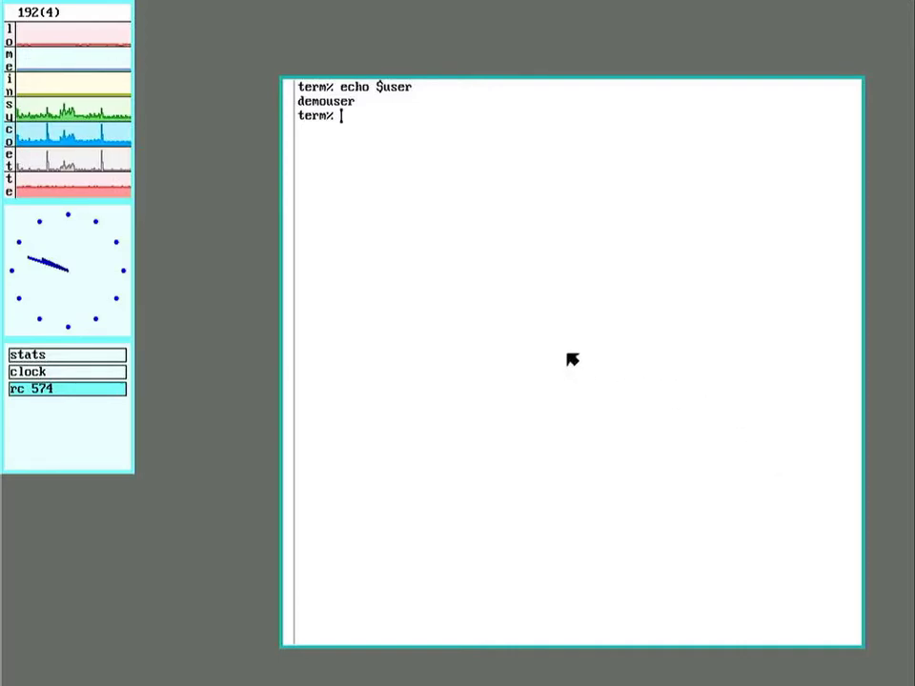
Step: Connect to the DemoRasp CPU server with rcpu -h DemoRasp
type("rcpu ")
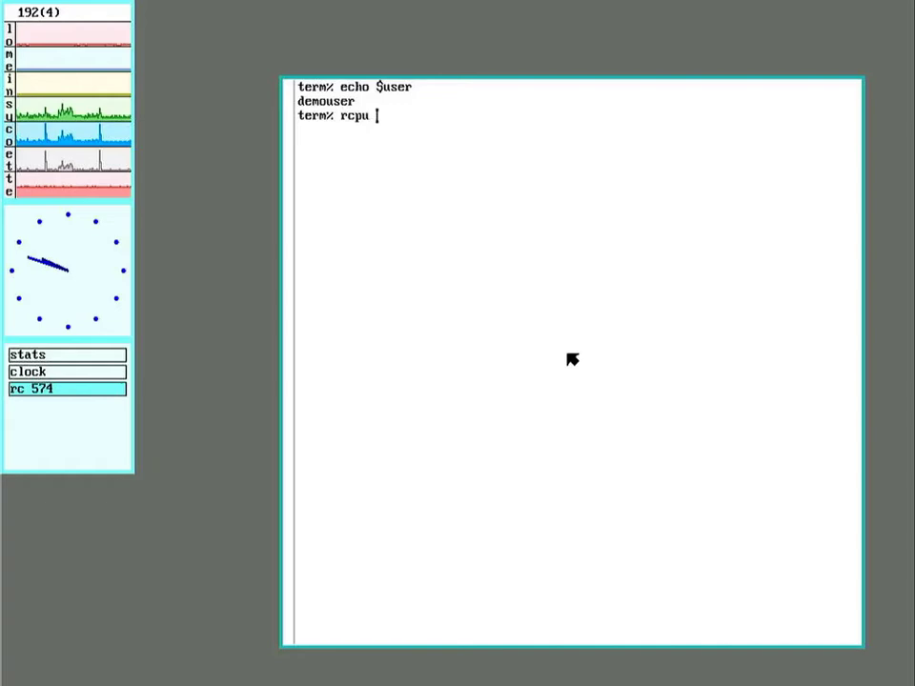
type("-h D")
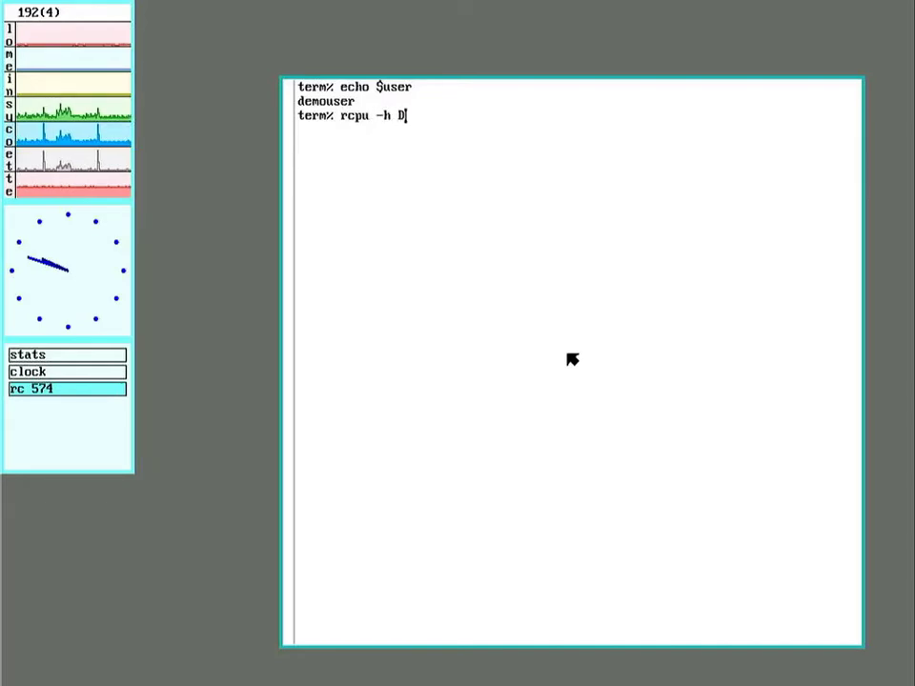
type("emoRasp")
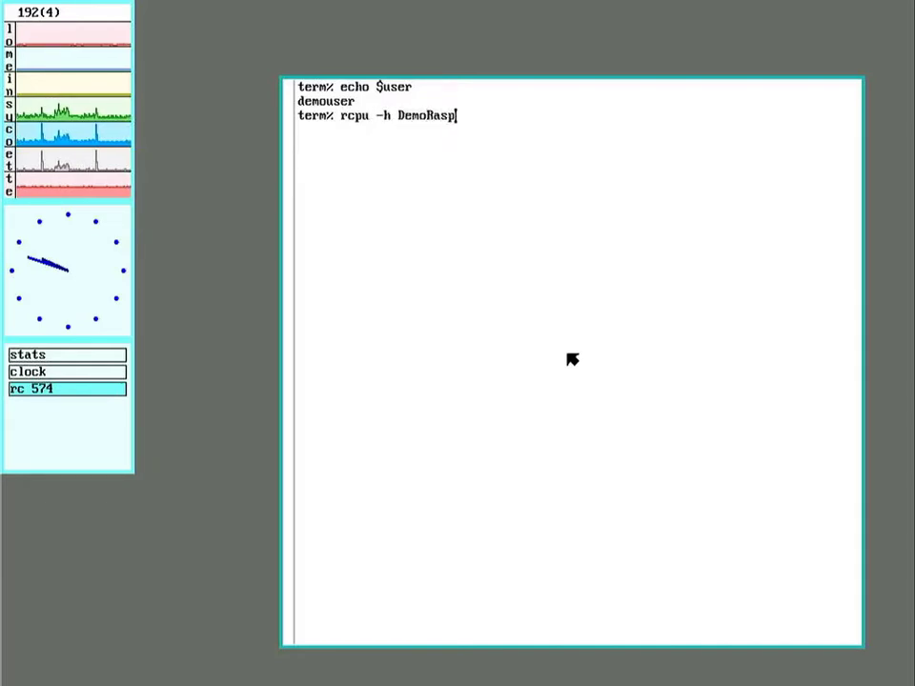
key("Return")
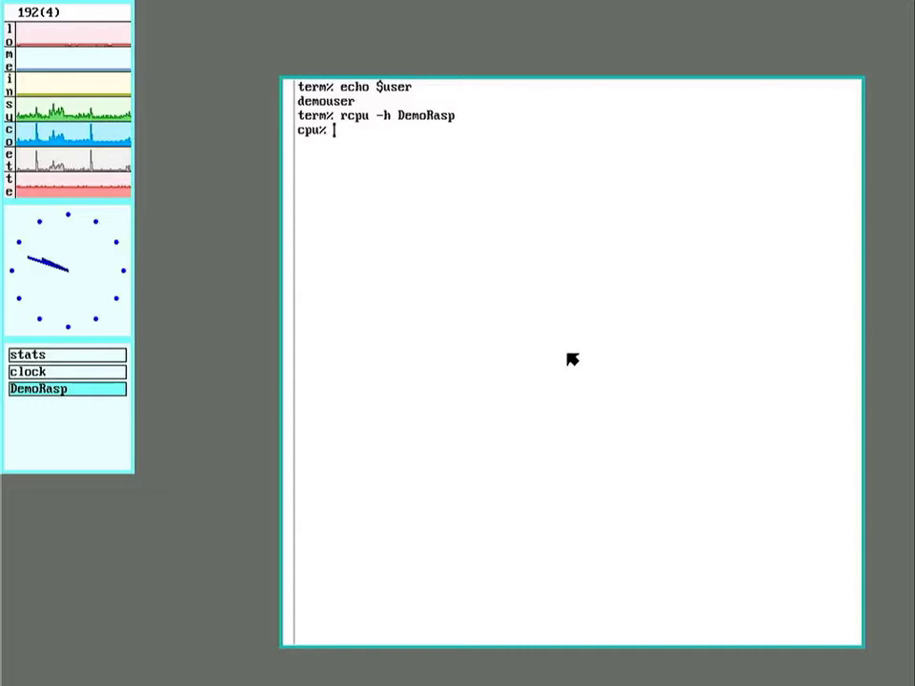
Step: In src/pressure on DemoRasp, list the files and send lps25h, reading 28.9 C and 999 hPa
type("cd sr")
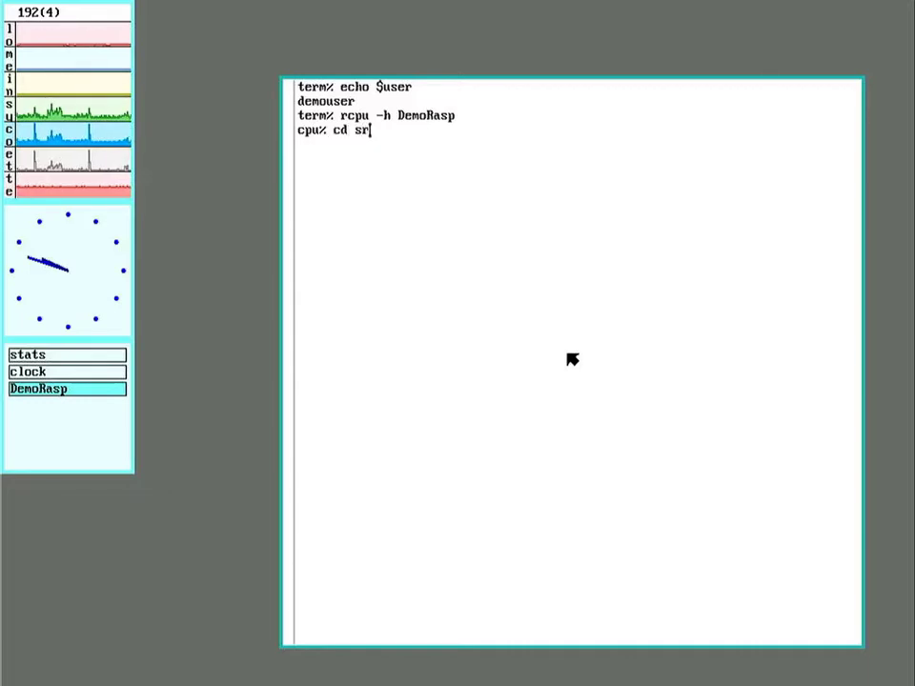
type("c/pres")
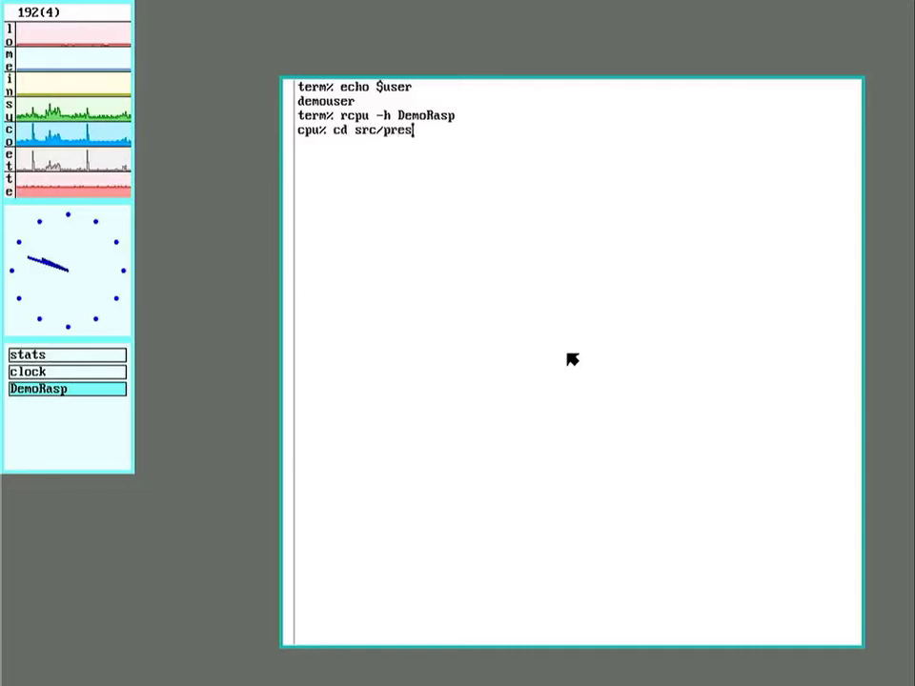
type("sure")
key("Return")
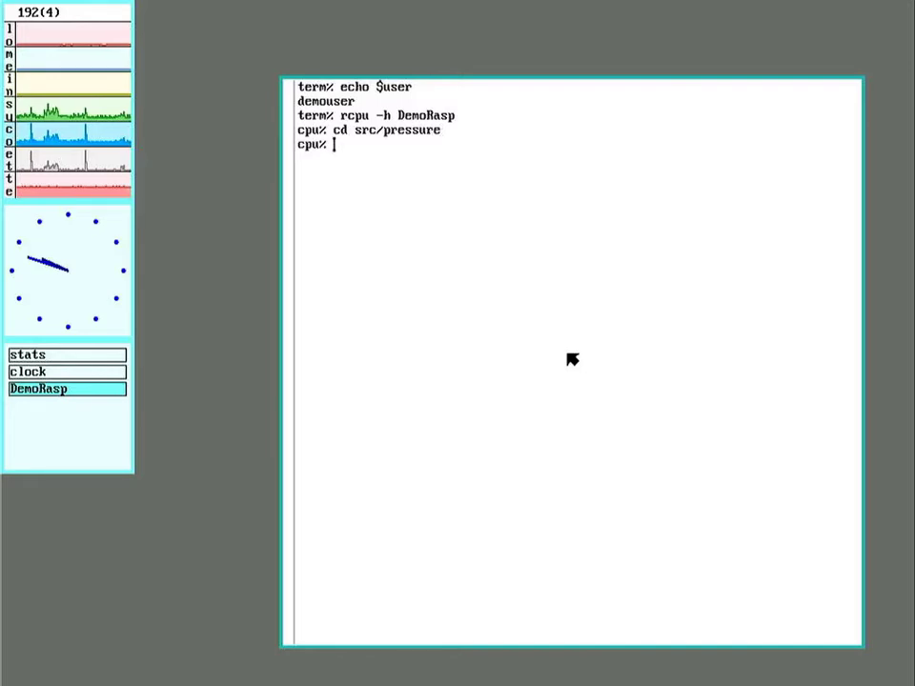
type("ls")
key("Return")
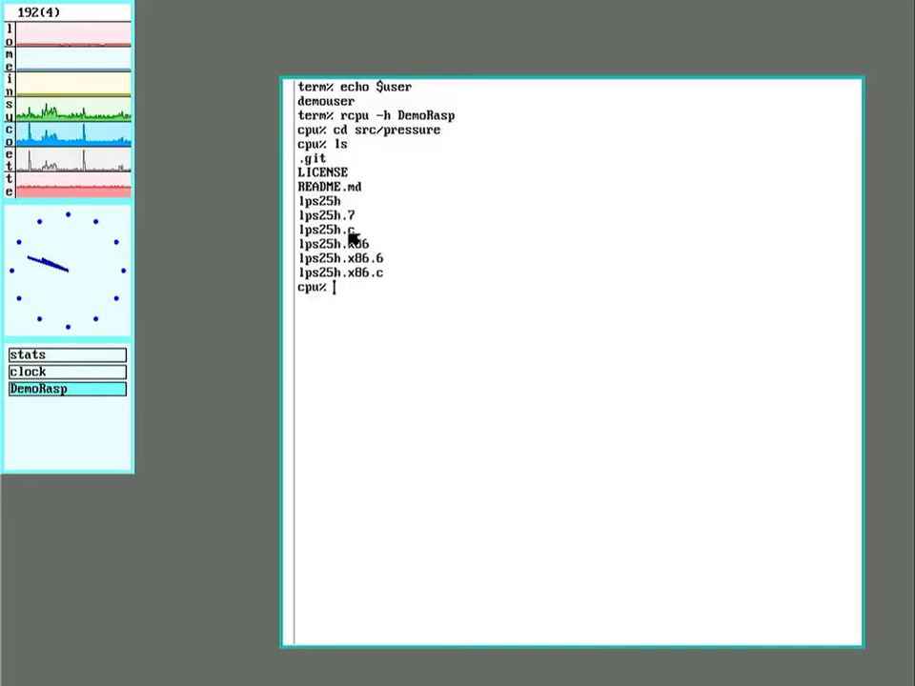
left_click_drag(301, 202, 348, 205)
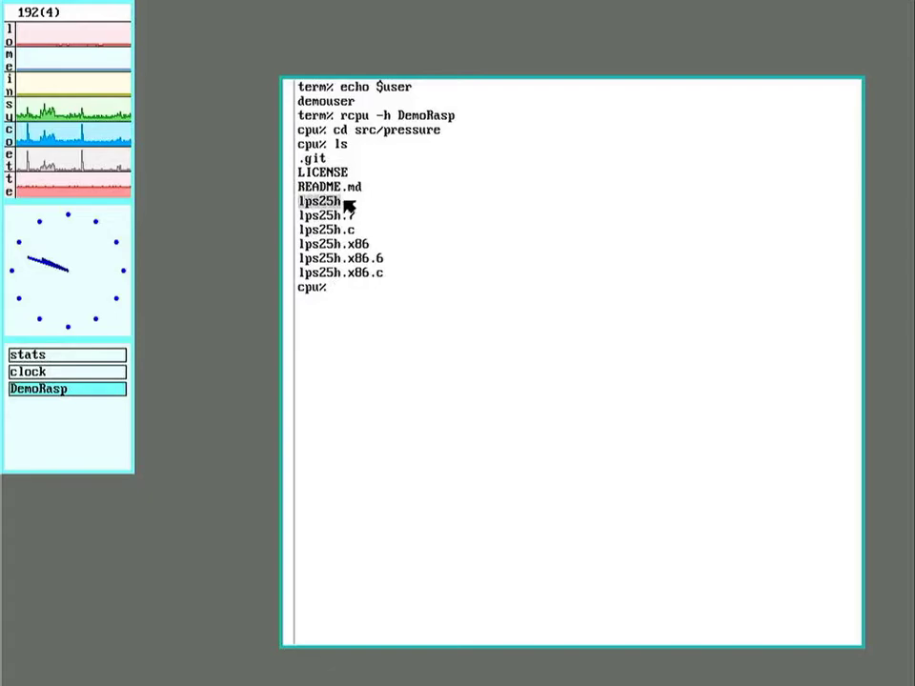
middle_click(327, 204)
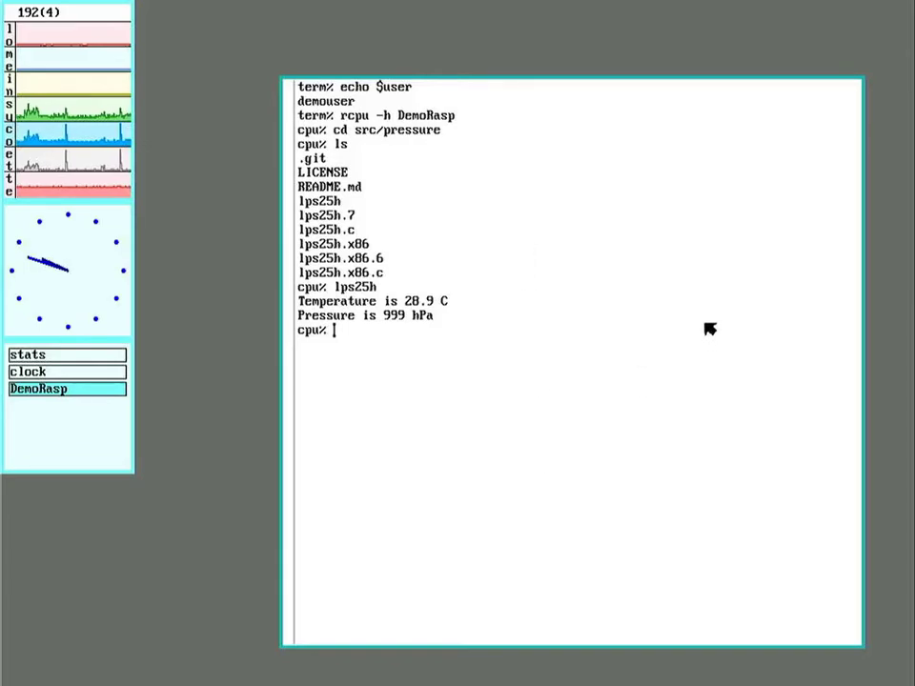
Step: Sweep a new rio shell window and enter rimport -b DemoRasp '#J5c' /dev
right_click(183, 33)
left_click_drag(167, 26, 770, 539)
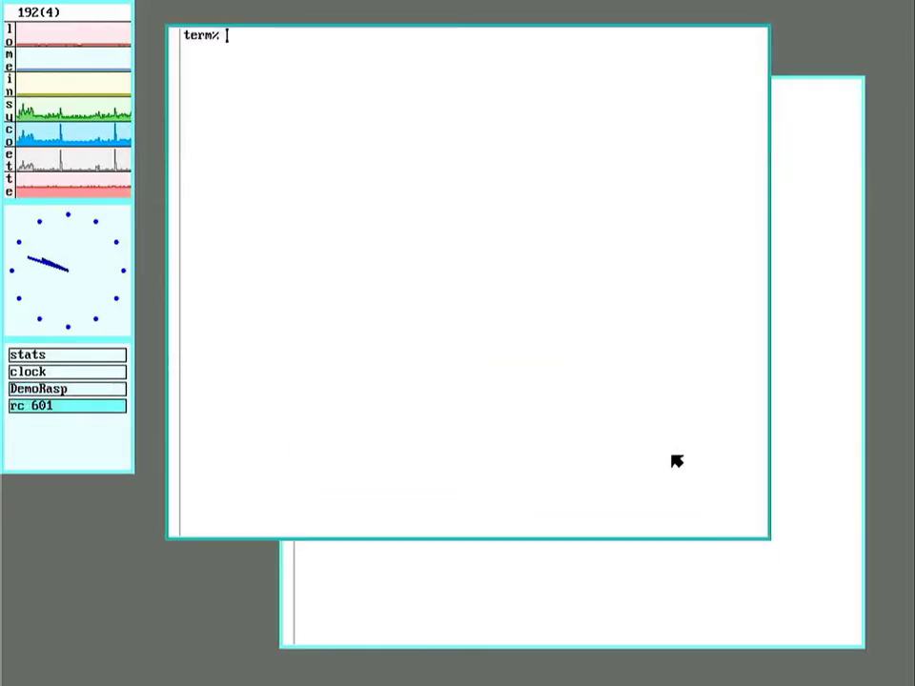
type("rimport ")
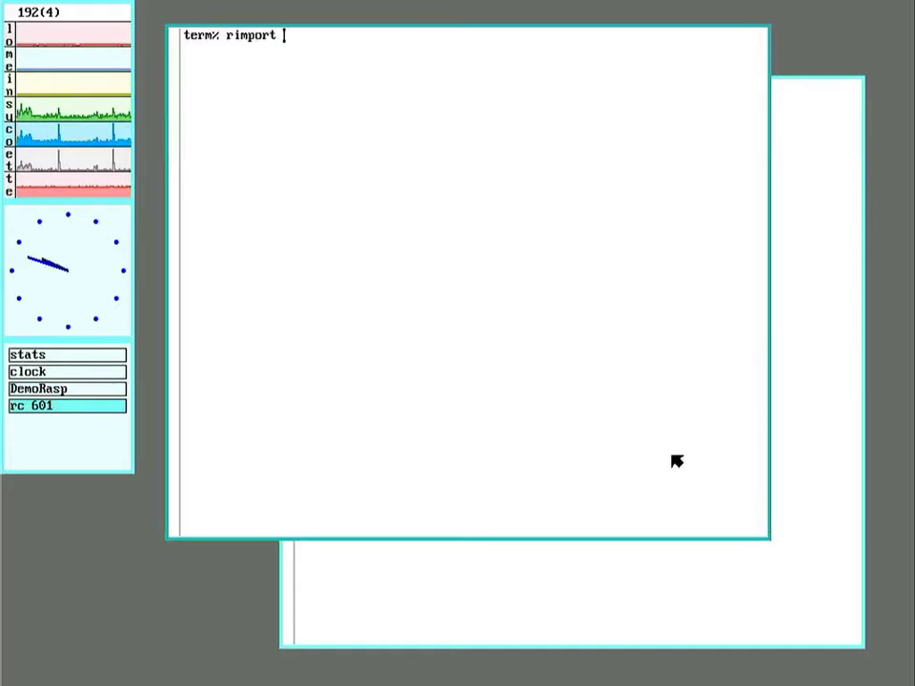
type("-b ")
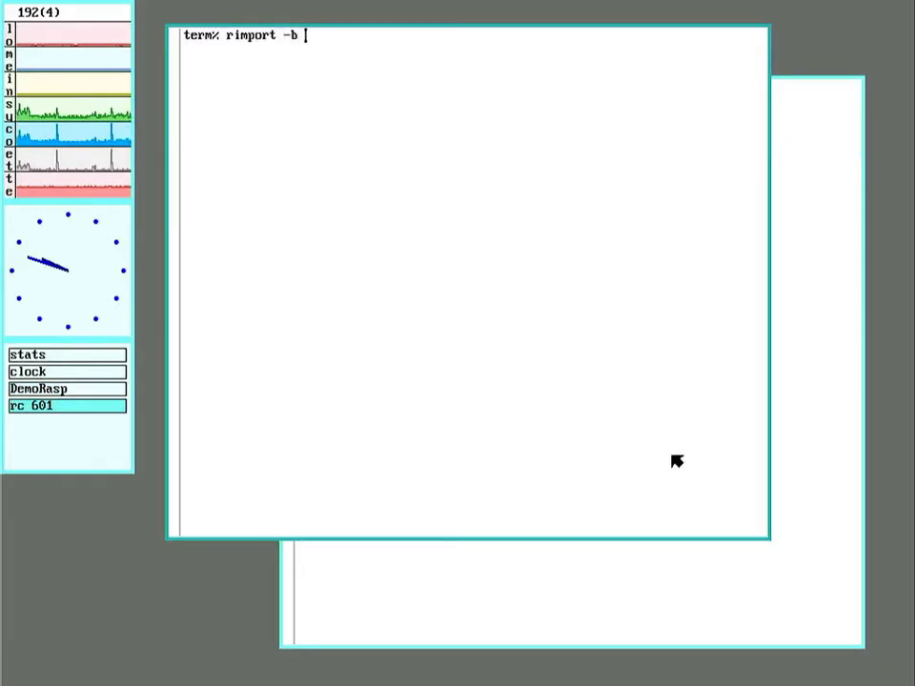
type("DemoRasp '")
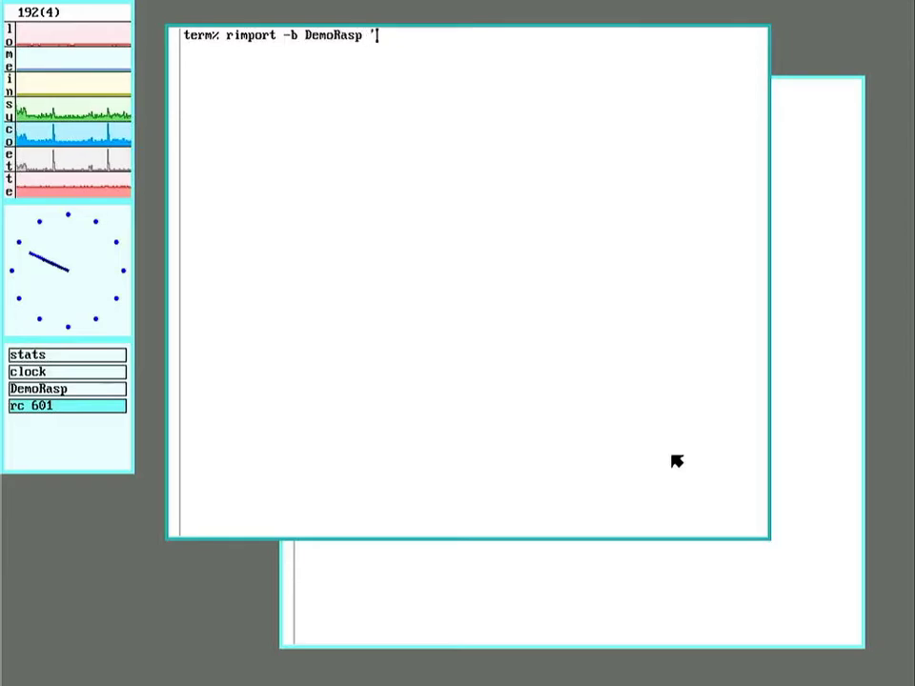
type("#J")
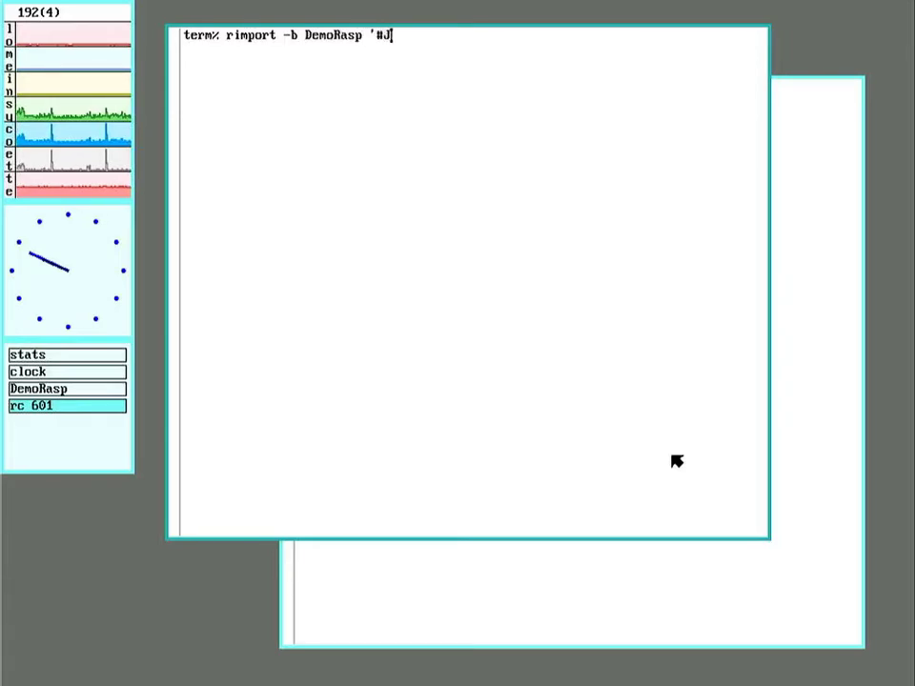
type("5c' /de")
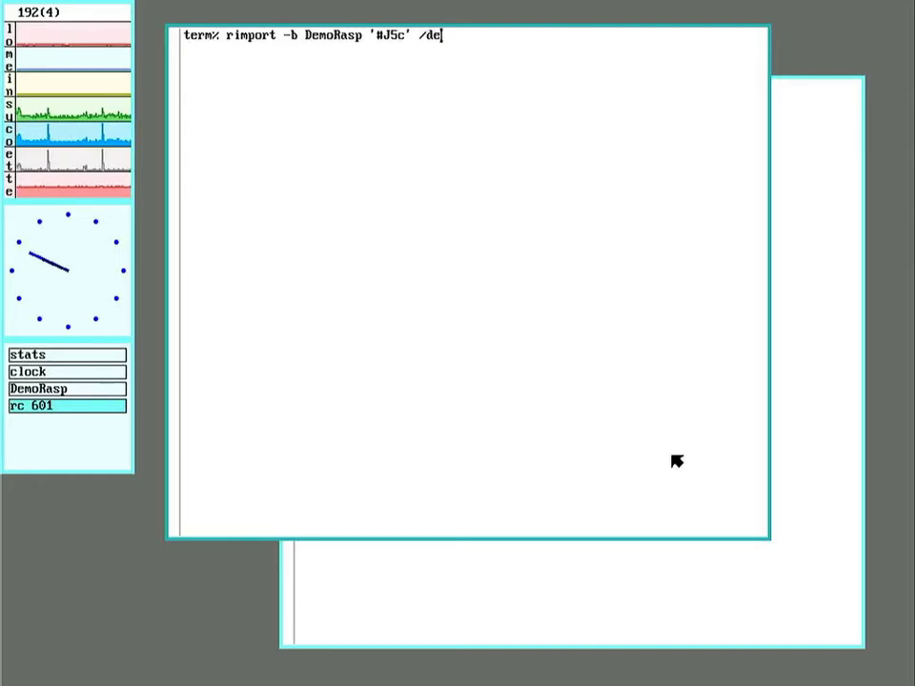
type("v term% ")
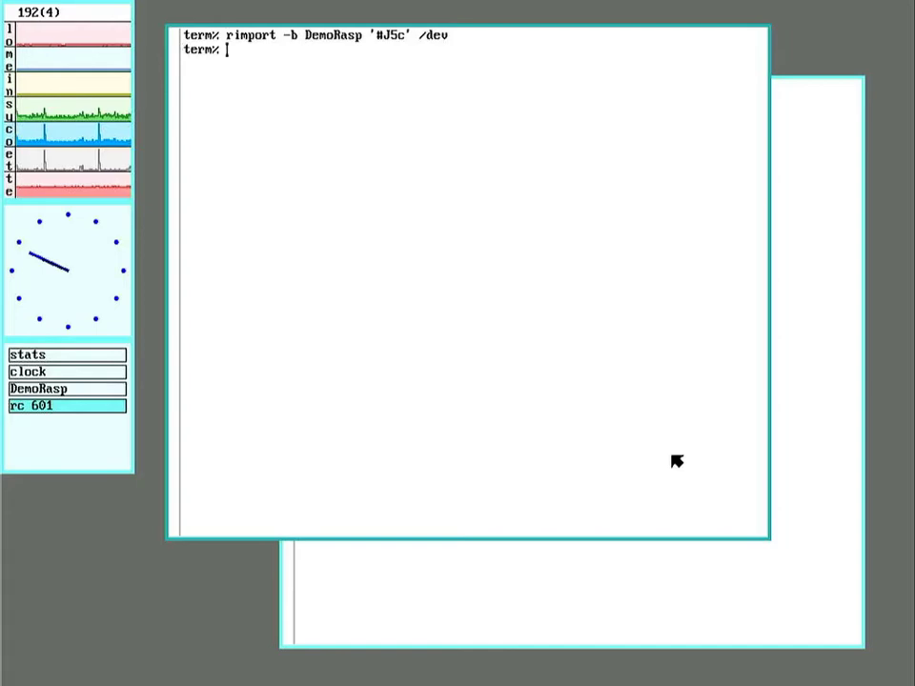
type("cd src/pres")
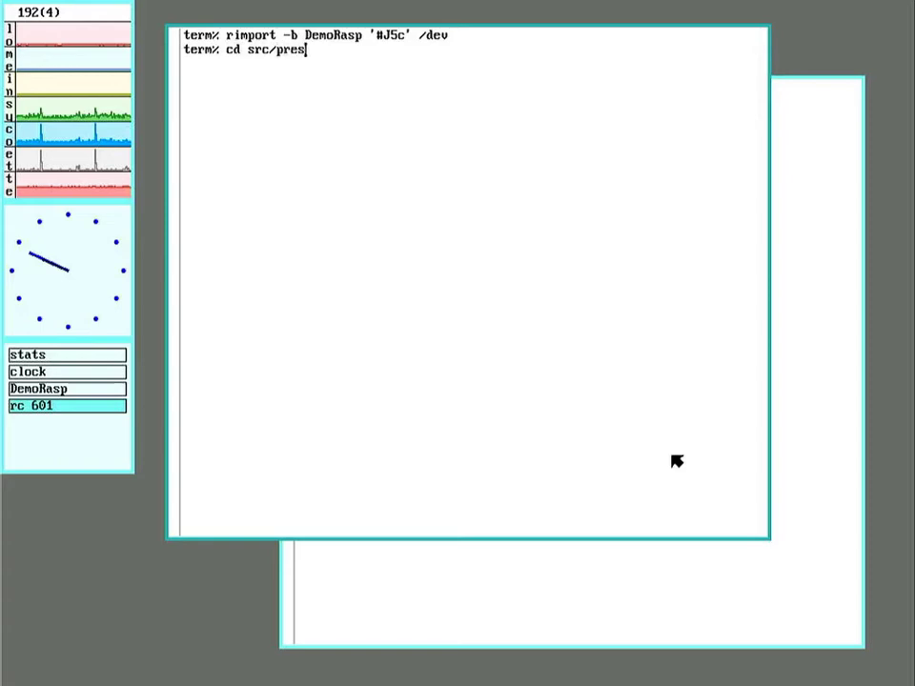
type("sure")
Step: In local src/pressure, list the files and send lps25h.x86, reading 28.9 C and 999 hPa
key("Return")
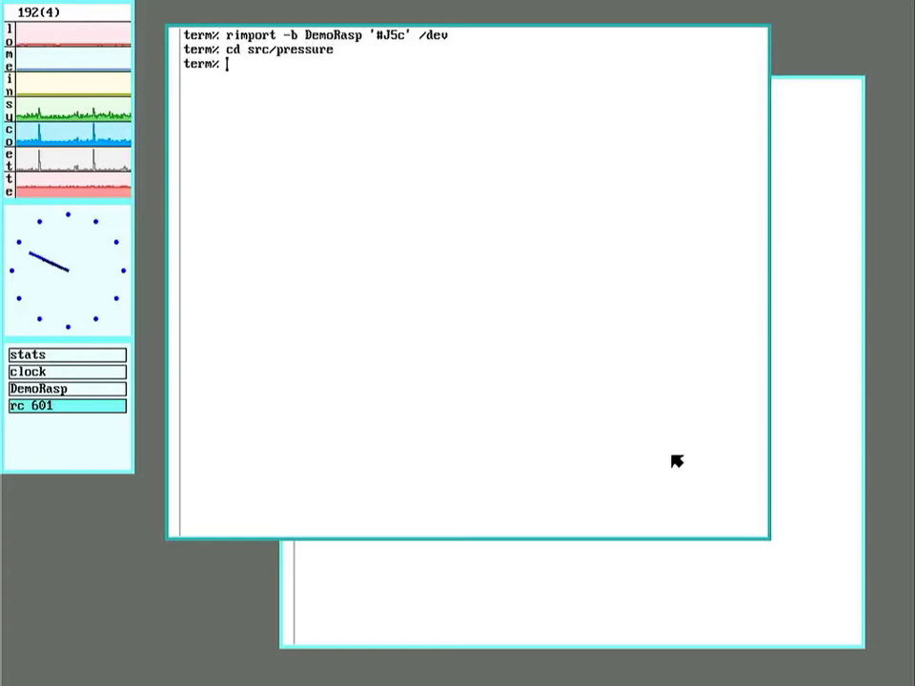
type("ls")
key("Return")
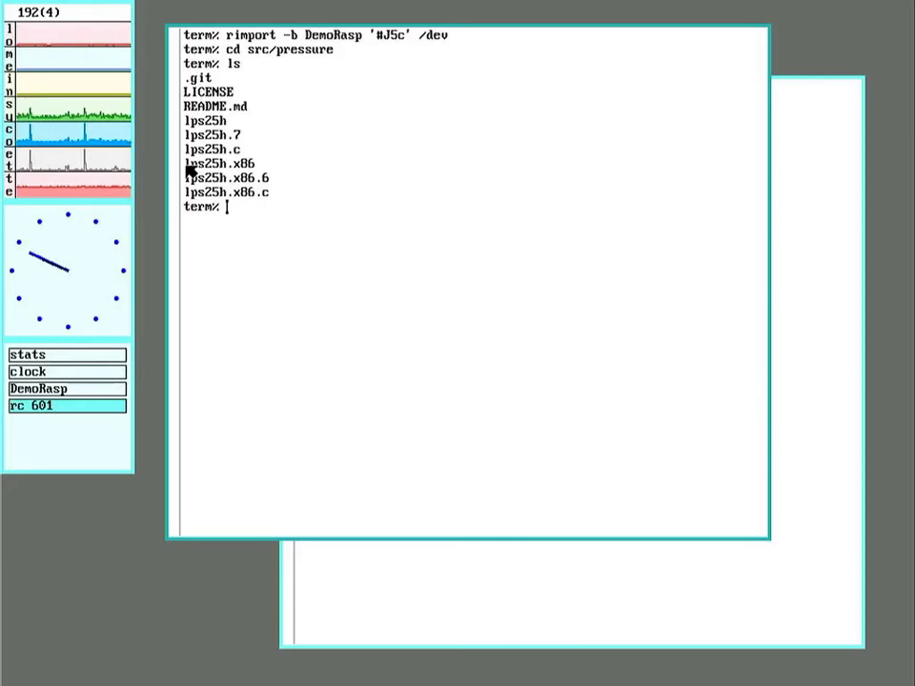
left_click_drag(188, 165, 257, 167)
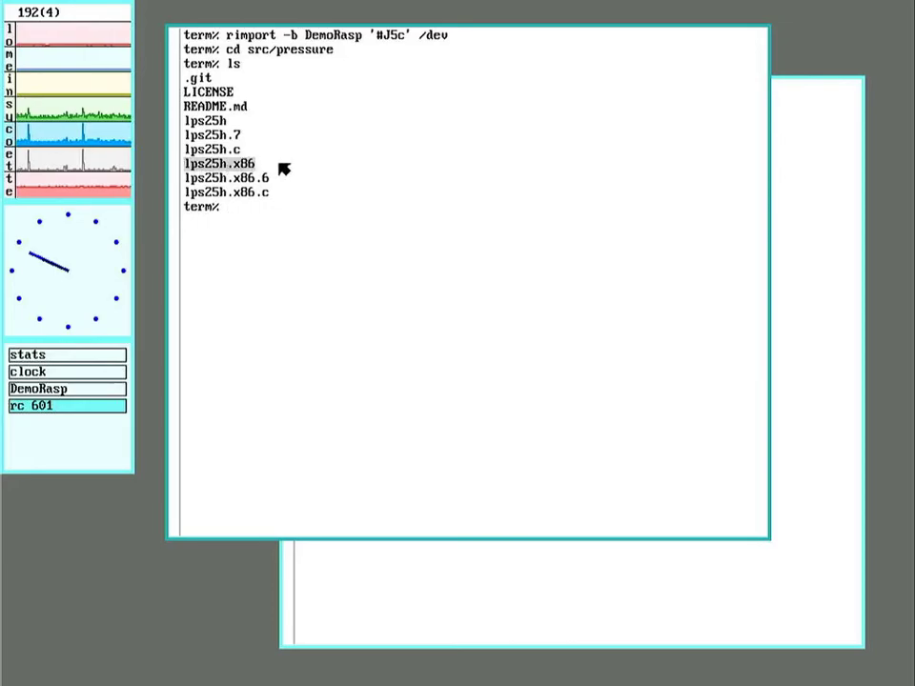
middle_click(236, 169)
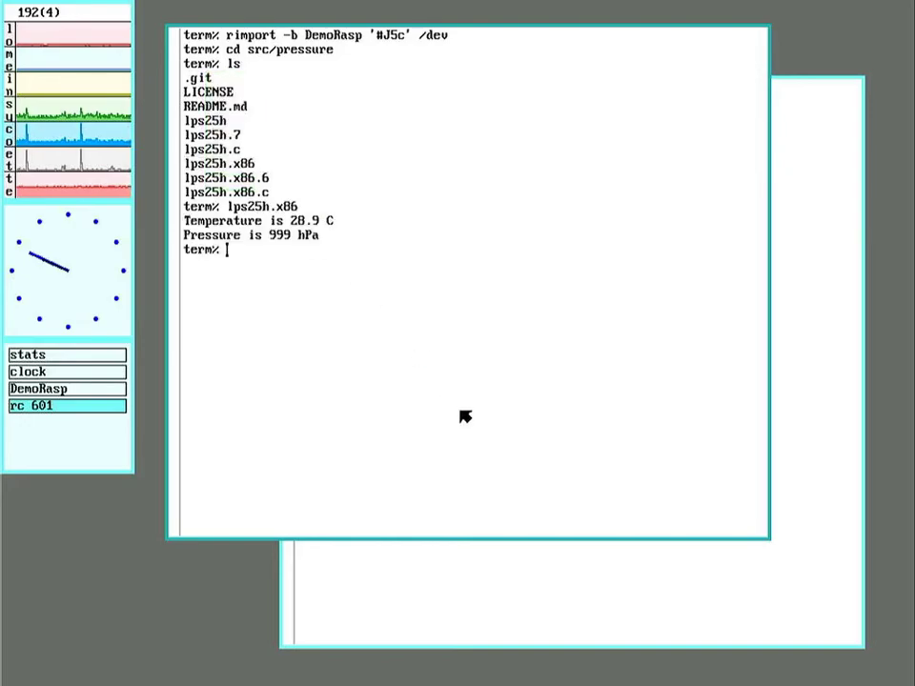